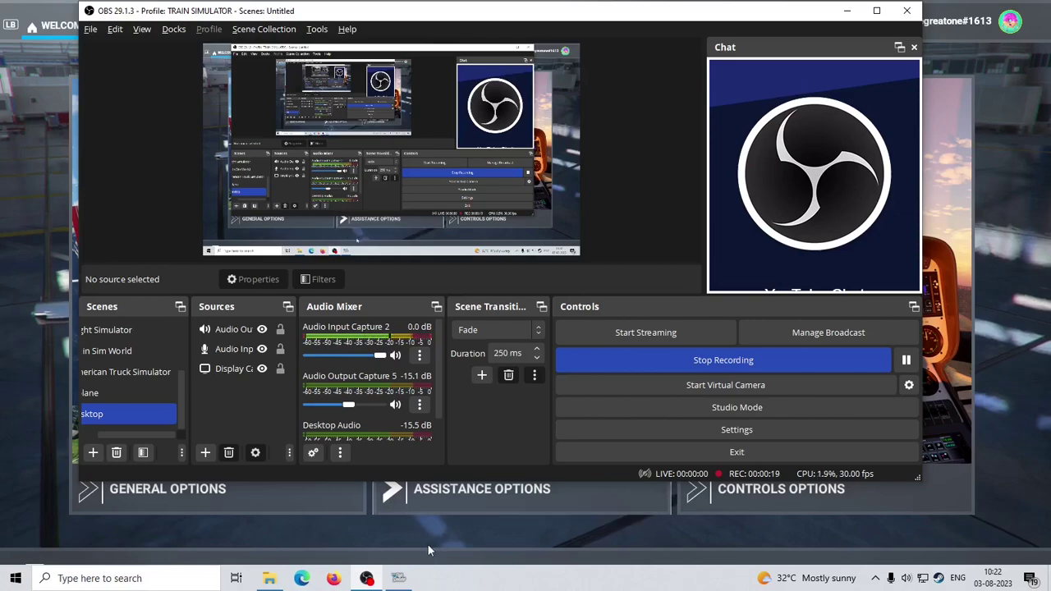
Launch Firefox from the taskbar while OBS keeps recording.
key("alt+Tab")
key("alt+Tab")
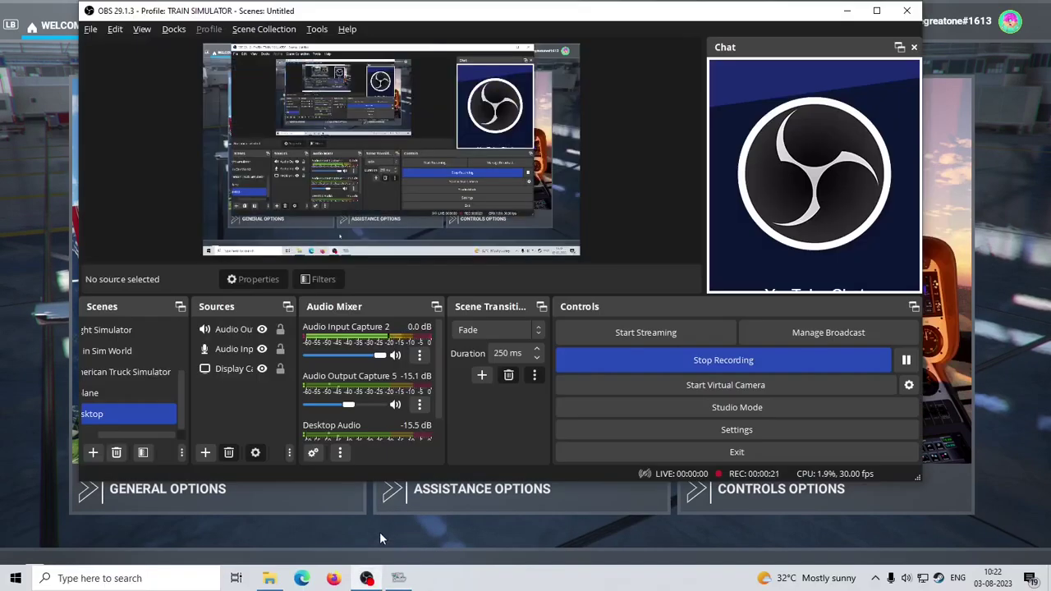
left_click(333, 578)
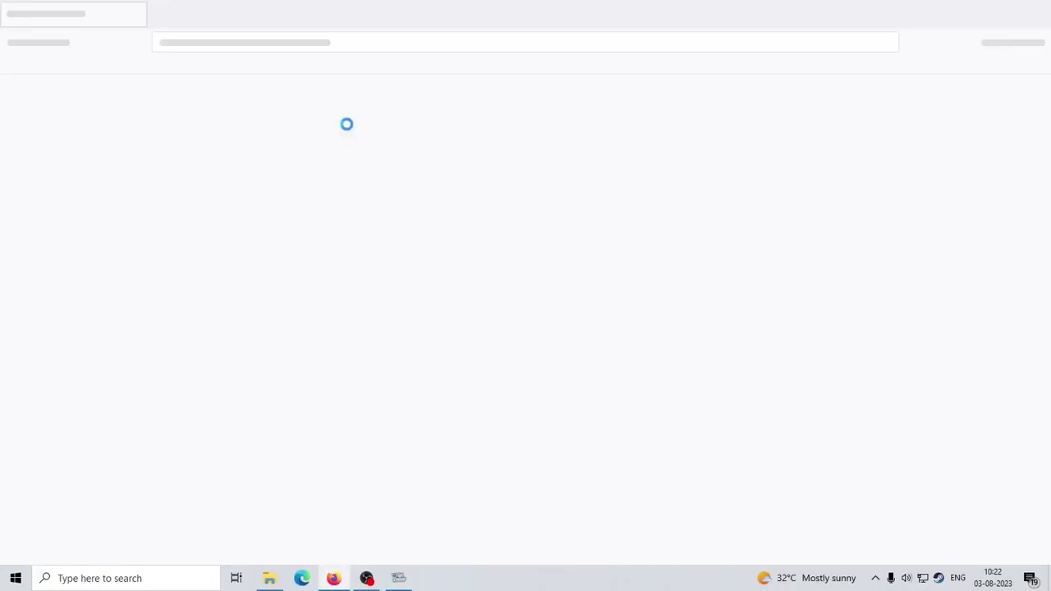
Search Google for 'skydolly' and open the till213/SkyDolly GitHub repository result.
type("skydolly")
key("Return")
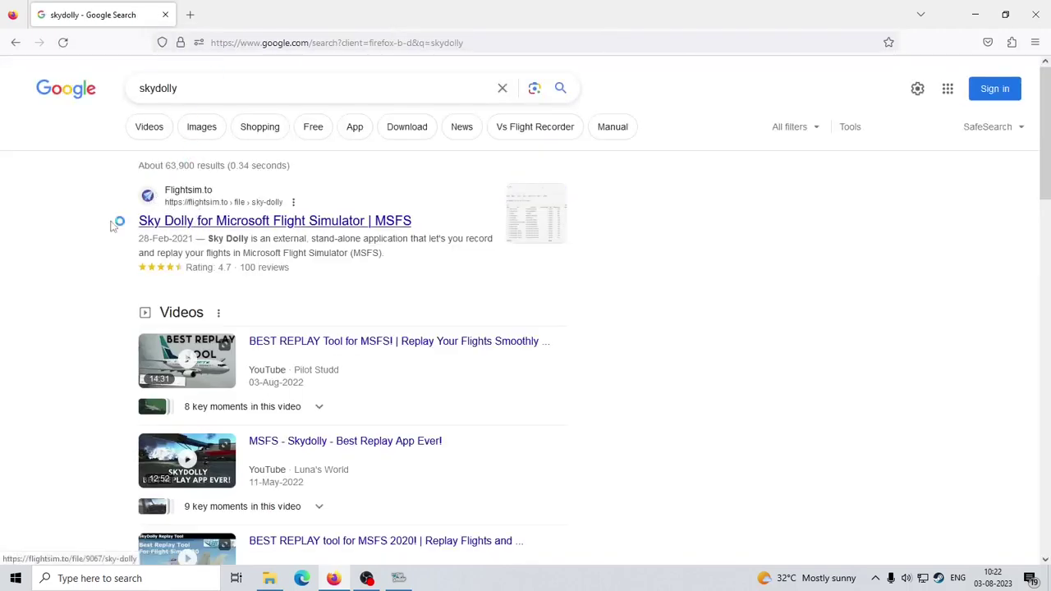
scroll(99, 218, "down", 3)
scroll(102, 215, "down", 1)
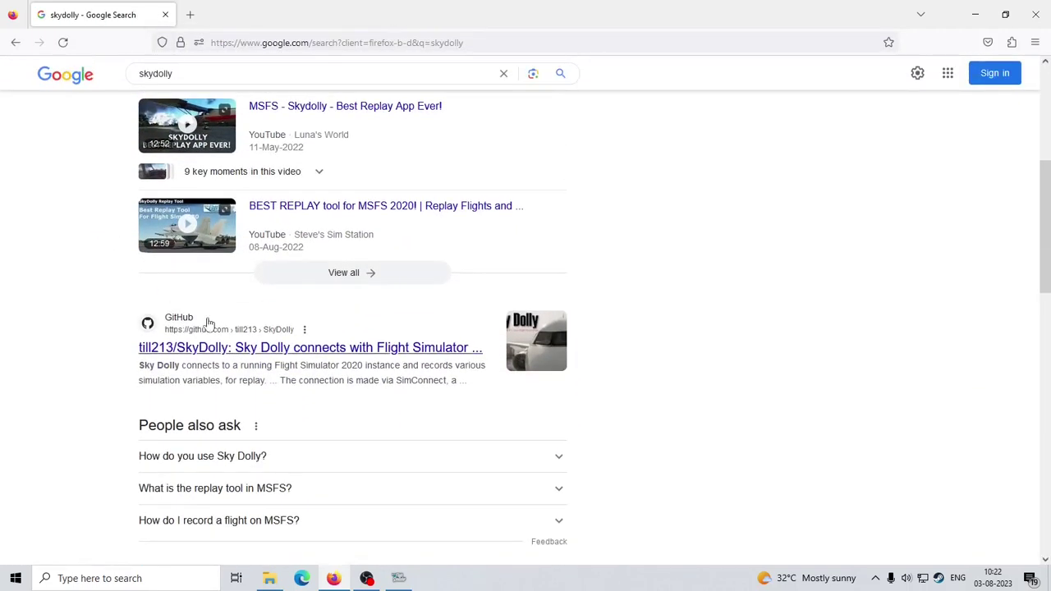
left_click(226, 348)
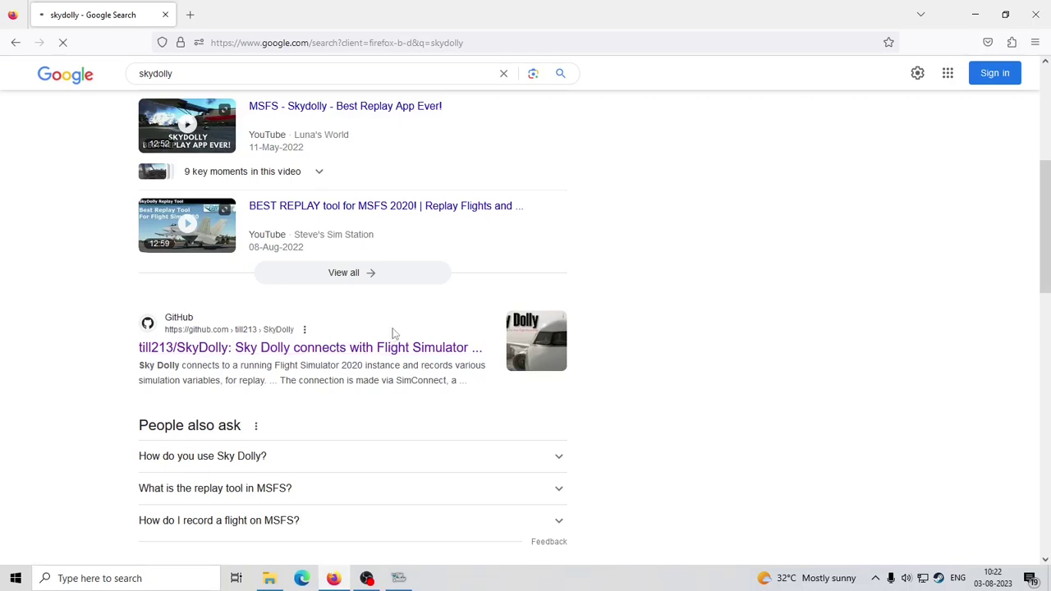
key("alt+Tab")
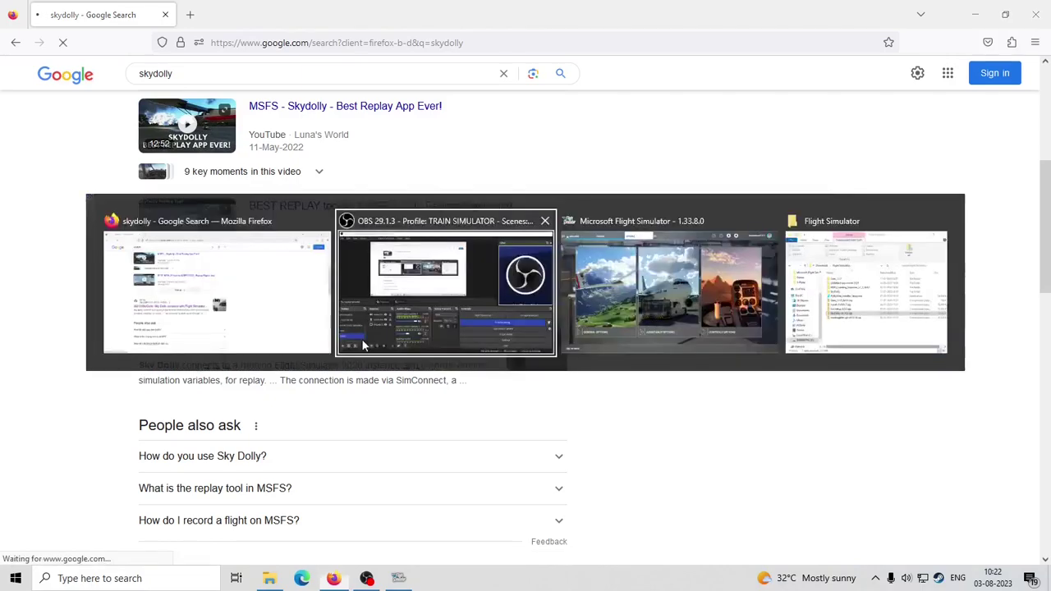
key("alt+Tab")
Bring the browser forward and scroll the SkyDolly repository page to locate its releases.
left_click(370, 347)
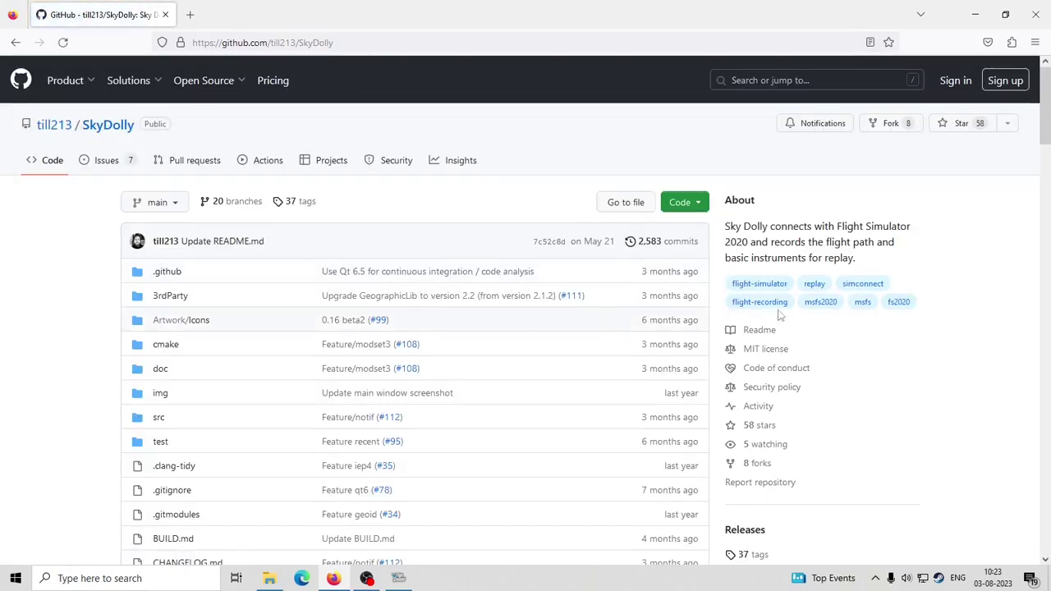
scroll(780, 317, "down", 3)
scroll(848, 324, "down", 3)
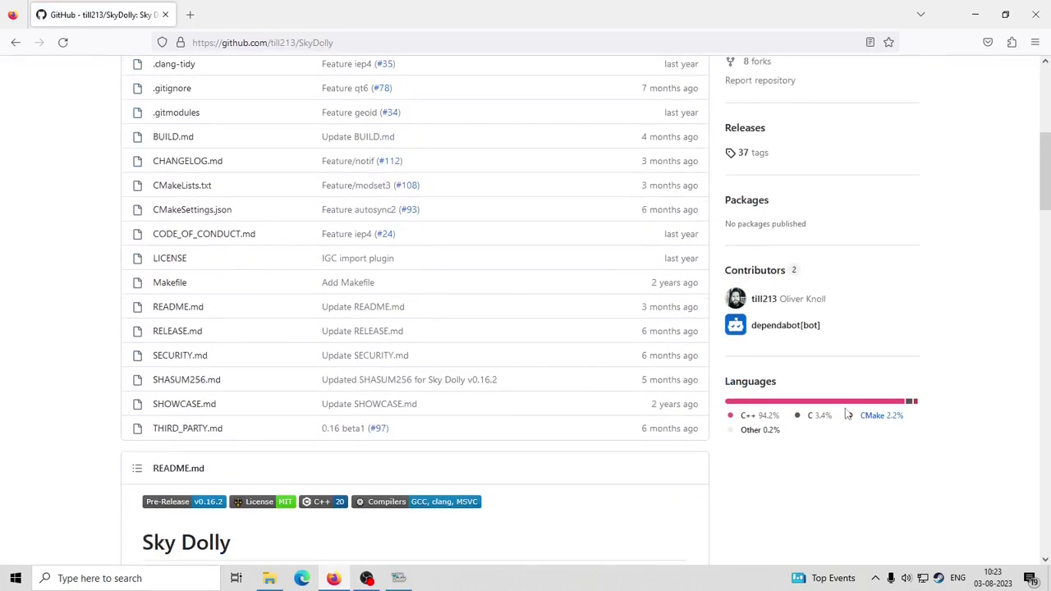
scroll(688, 421, "up", 4)
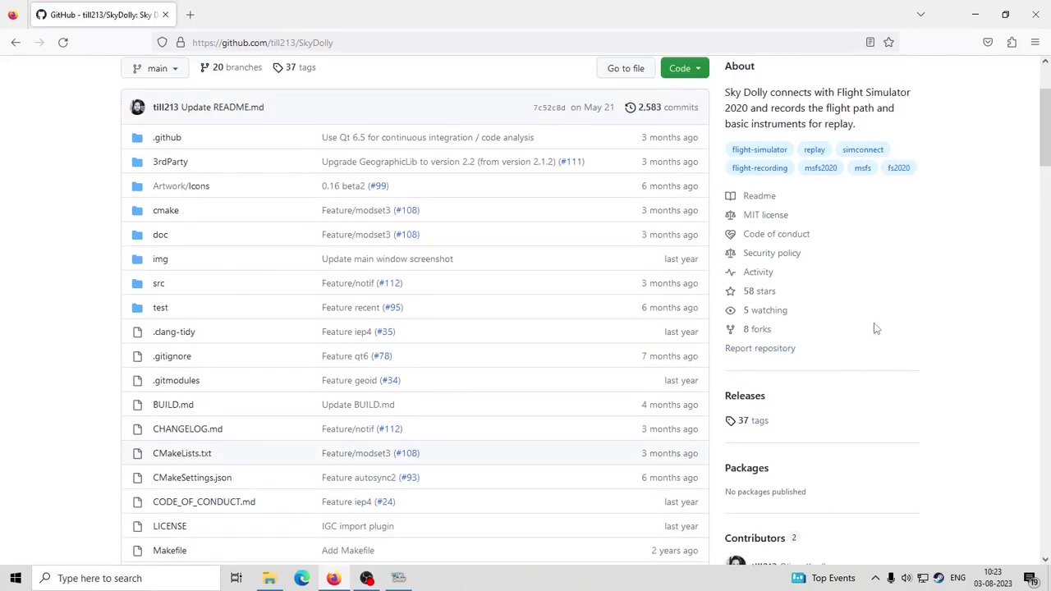
scroll(859, 340, "up", 1)
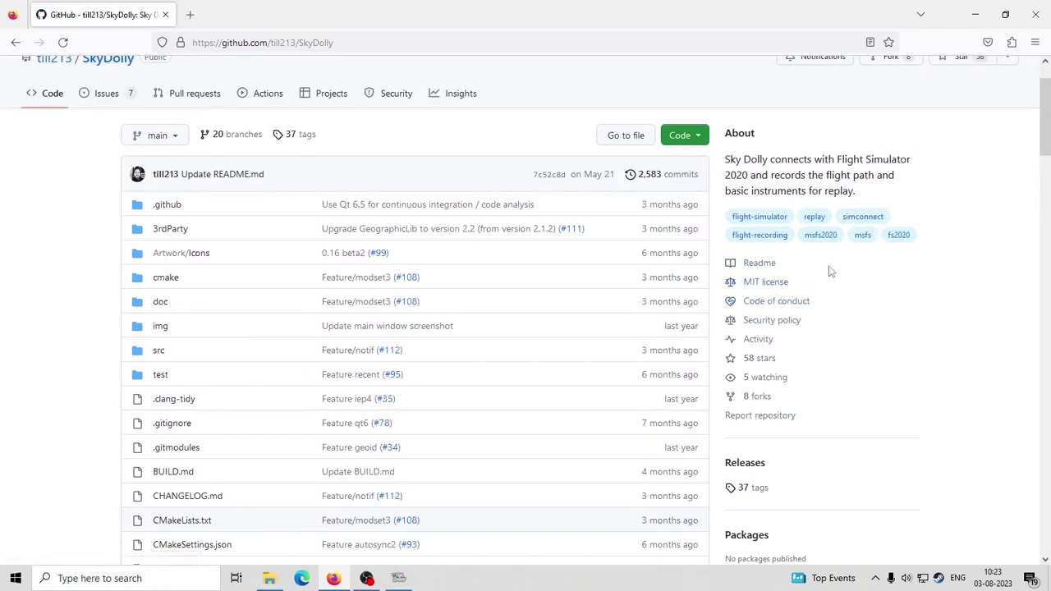
scroll(827, 301, "down", 3)
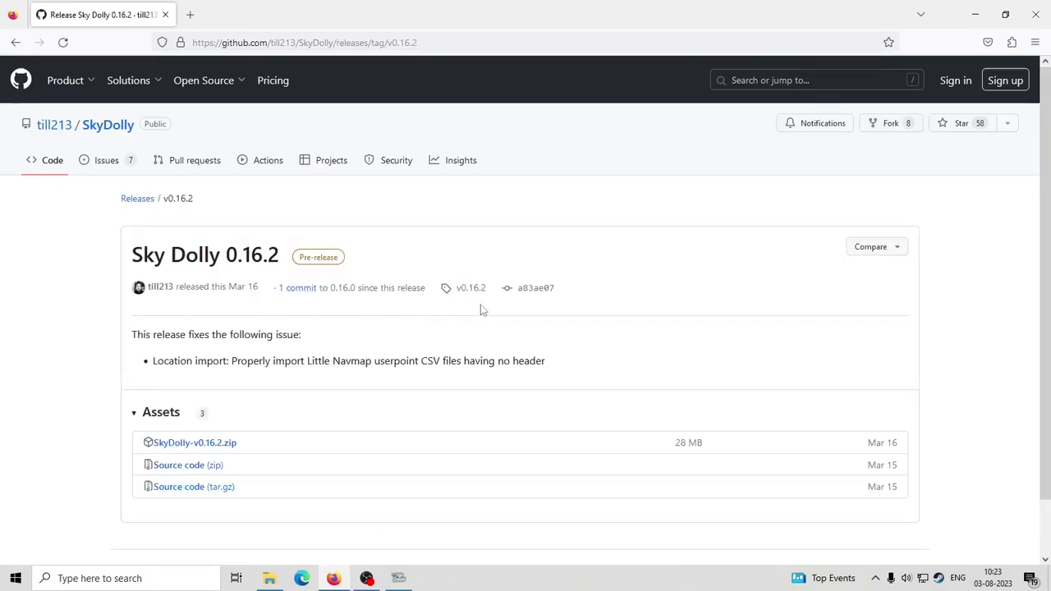
scroll(386, 292, "down", 2)
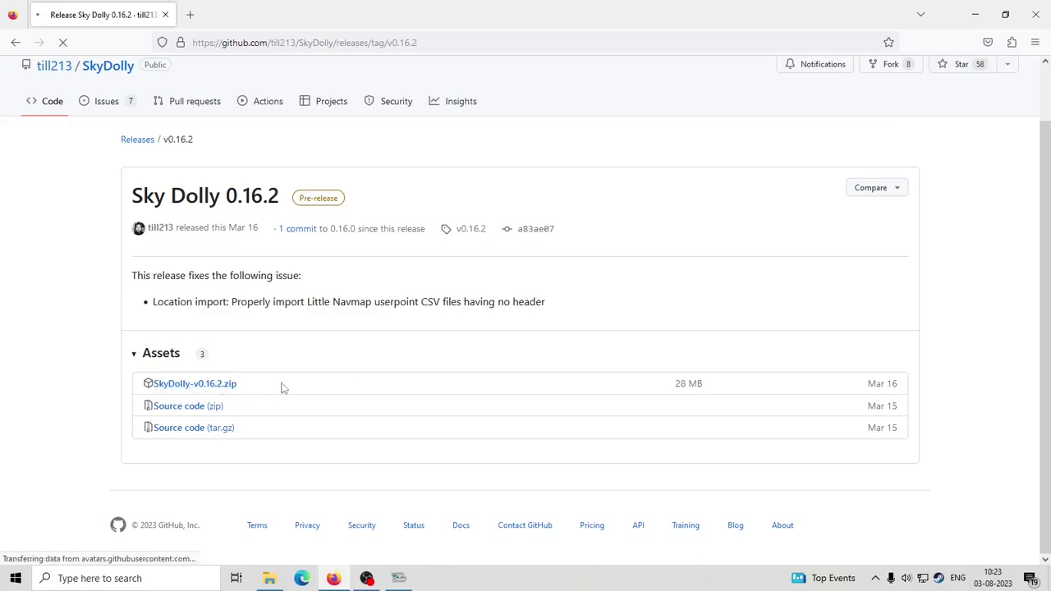
left_click(223, 386)
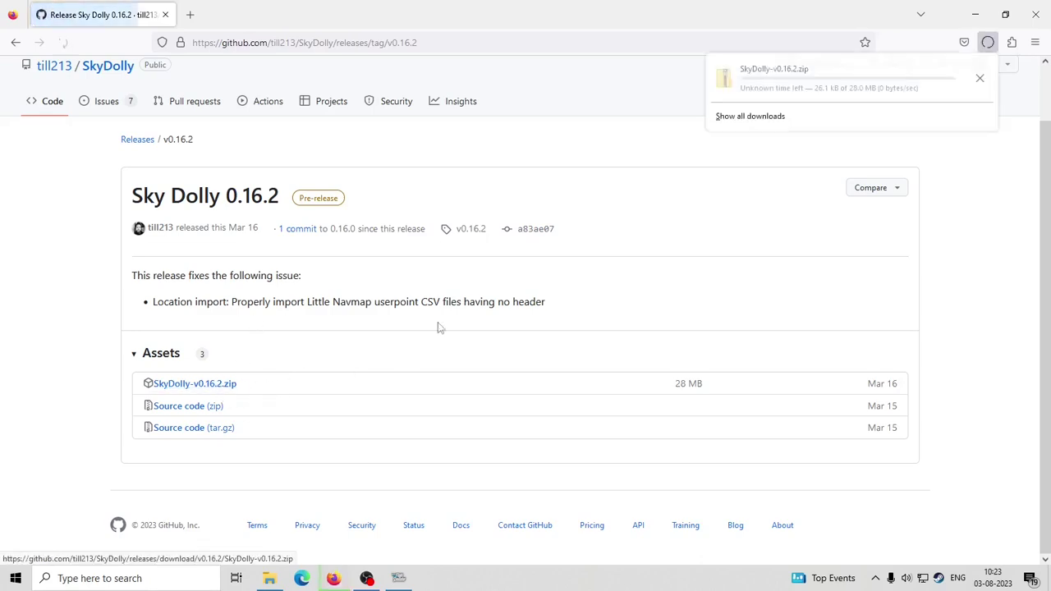
left_click(981, 80)
left_click(758, 194)
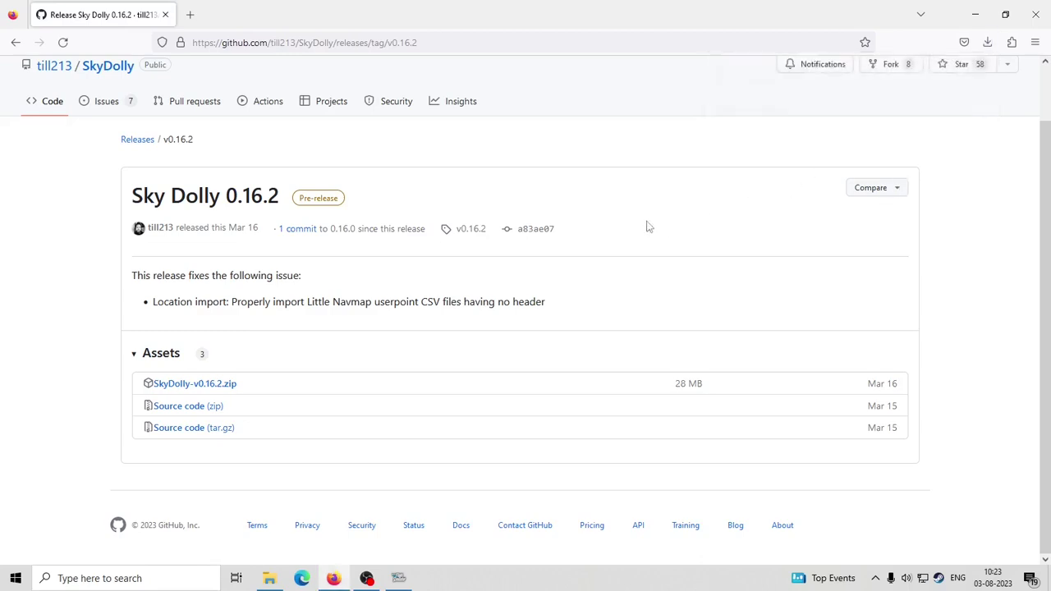
key("alt+Tab")
key("alt+Tab")
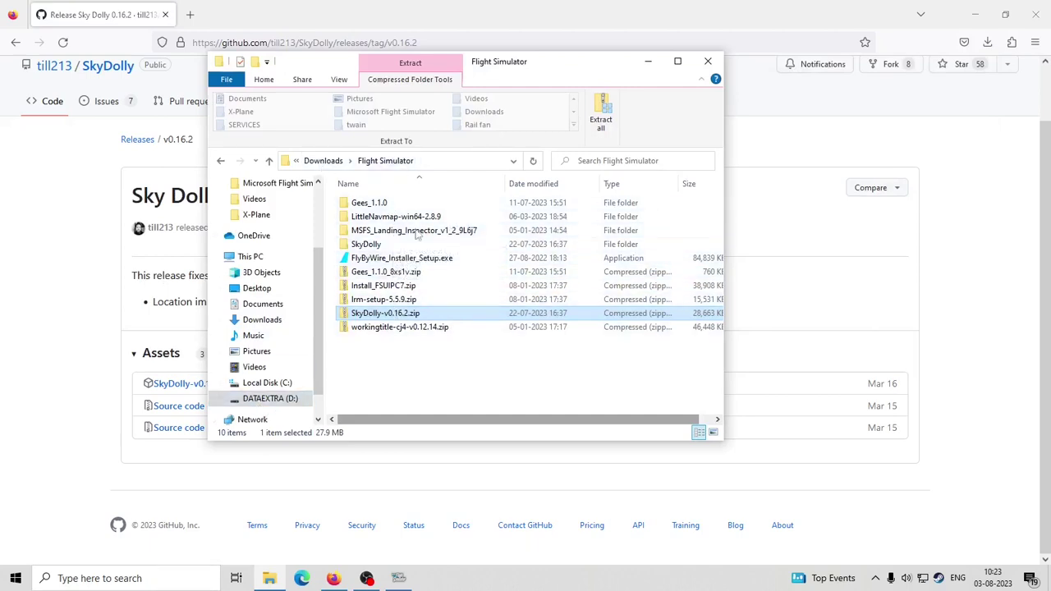
Open the SkyDolly folder in Downloads > Flight Simulator and launch SkyDolly.exe.
double_click(434, 243)
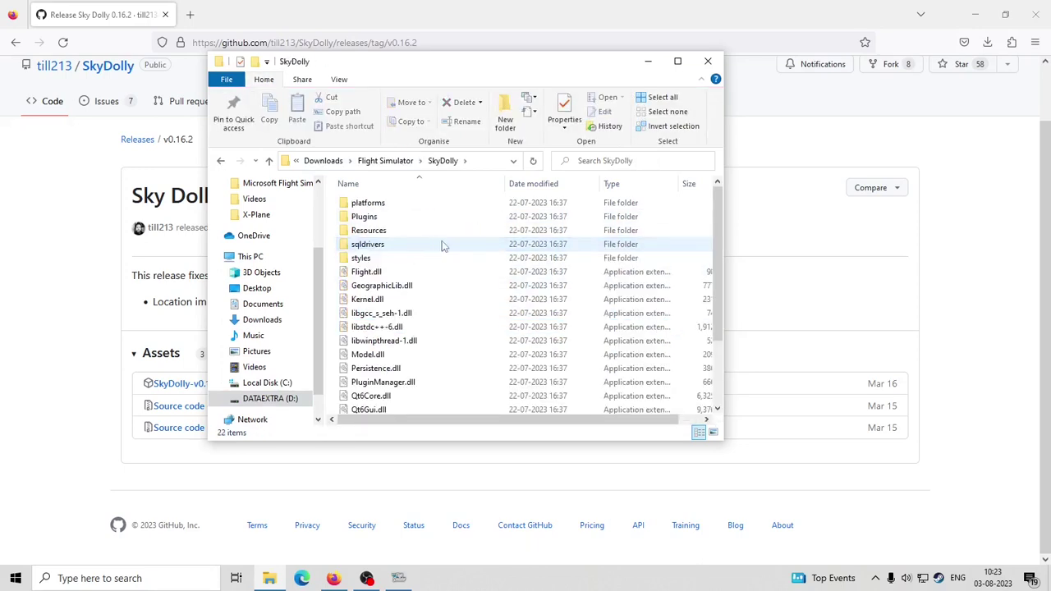
scroll(463, 234, "down", 2)
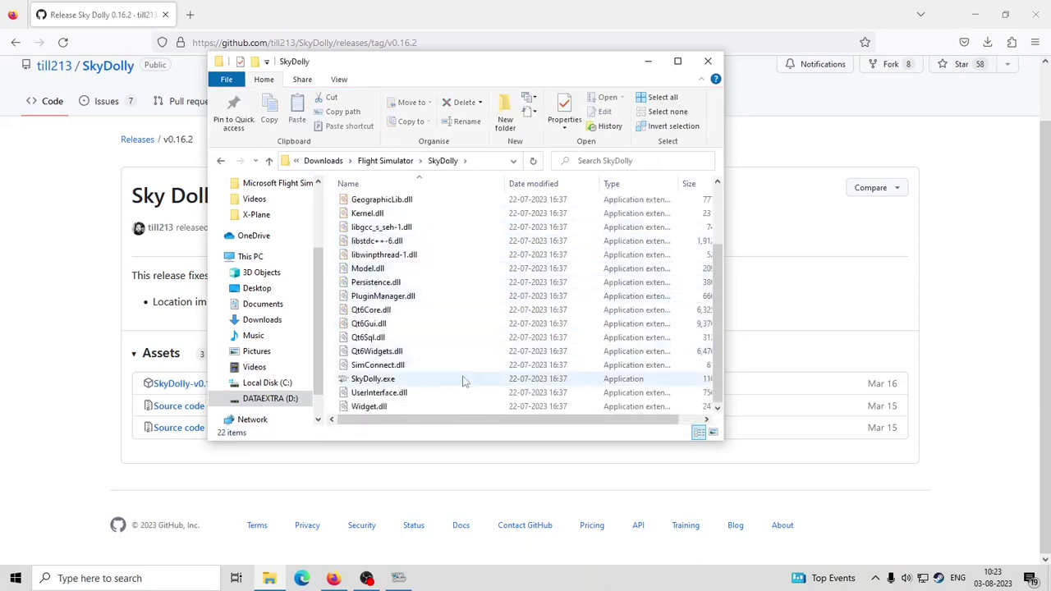
left_click(406, 381)
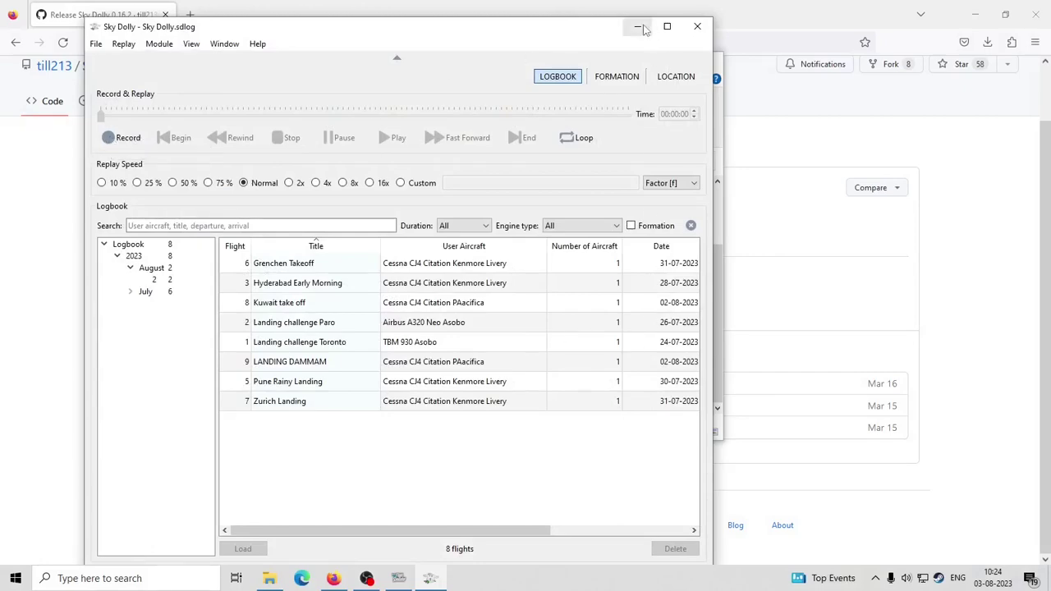
Minimize Sky Dolly and close the Firefox window showing GitHub.
left_click(637, 26)
left_click(1035, 14)
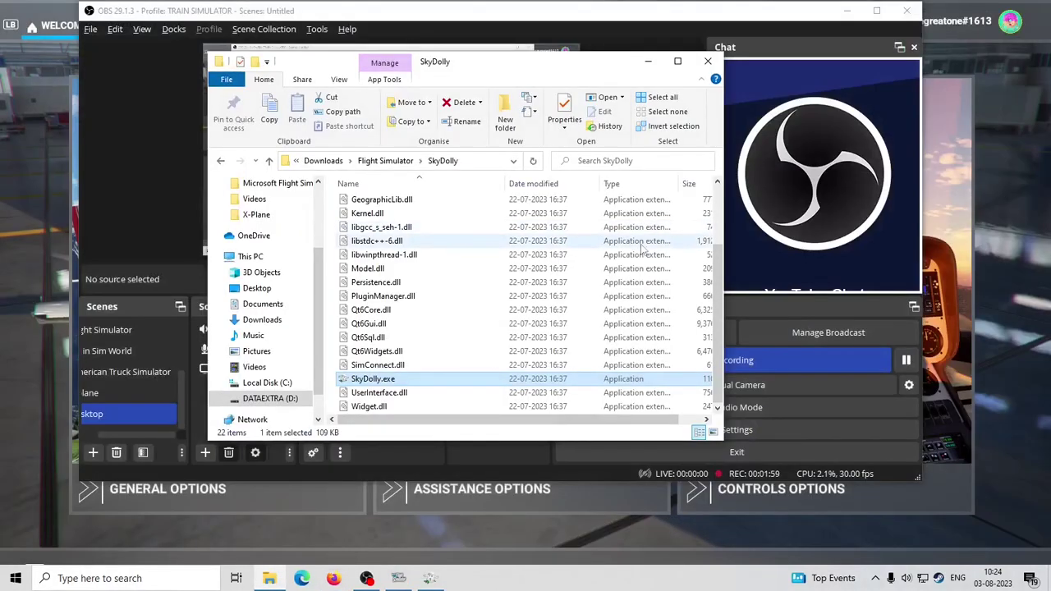
Bring the simulator forward and open the World Map from the welcome screen.
left_click(1018, 213)
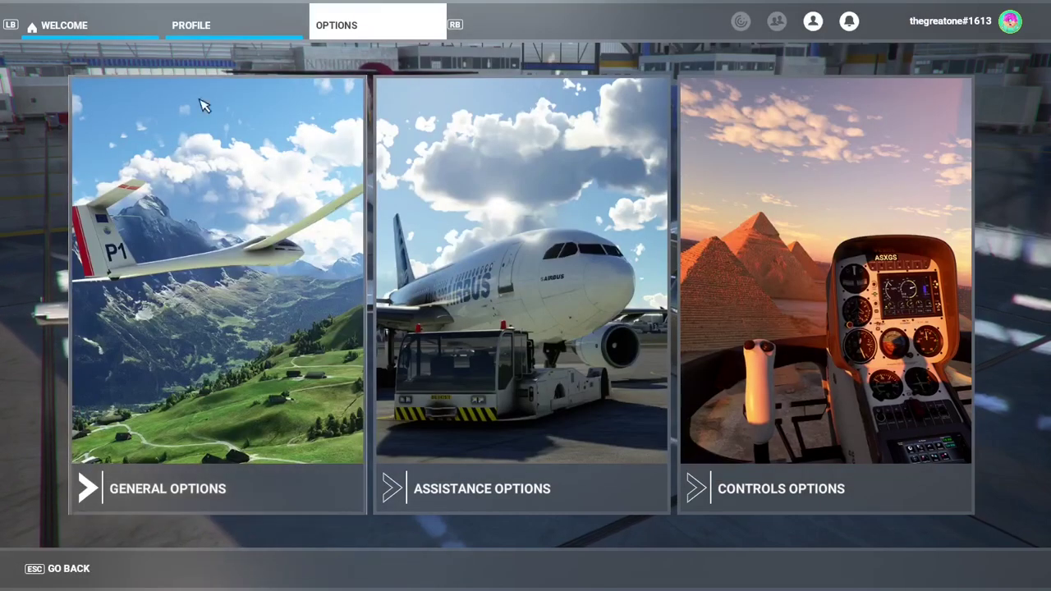
left_click(110, 20)
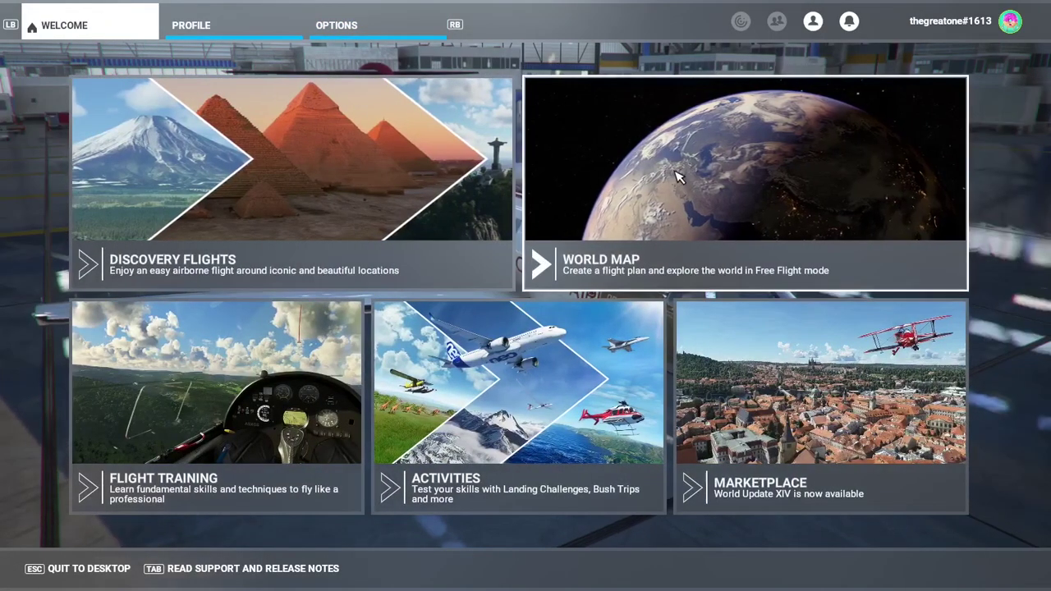
left_click(644, 209)
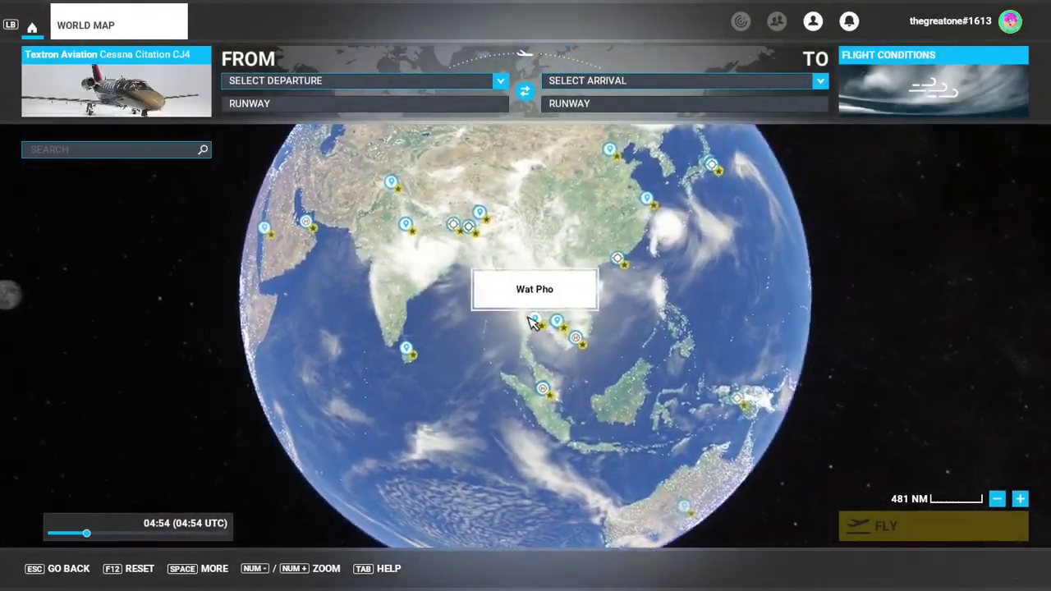
Zoom the map into Mumbai's Chhatrapati Shivaji Intl (VABB) and select runway 09.
scroll(520, 324, "up", 4)
left_click_drag(450, 314, 690, 336)
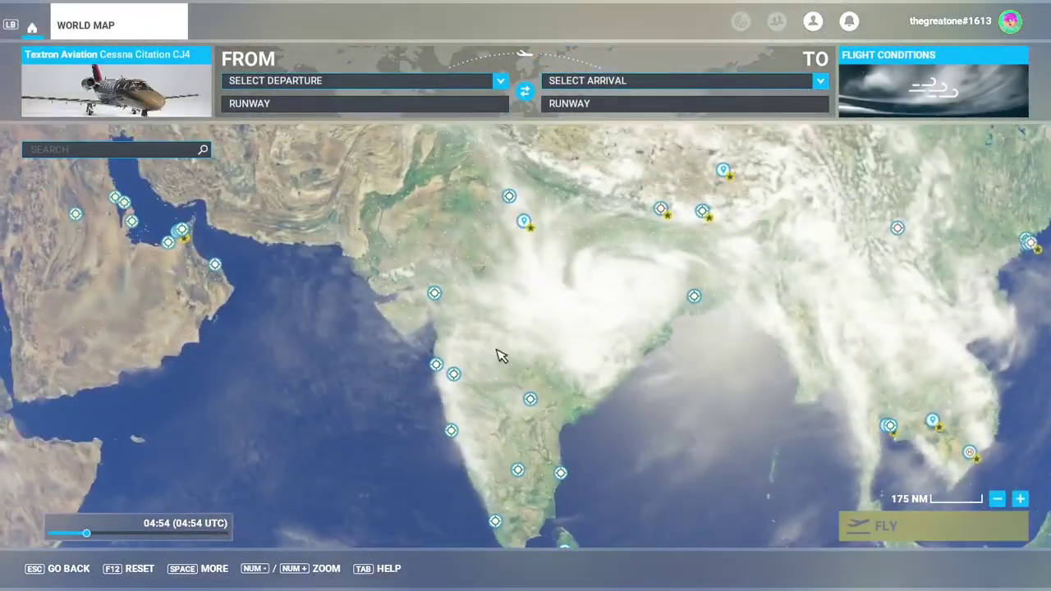
scroll(389, 315, "up", 4)
left_click_drag(408, 358, 493, 287)
scroll(458, 352, "up", 3)
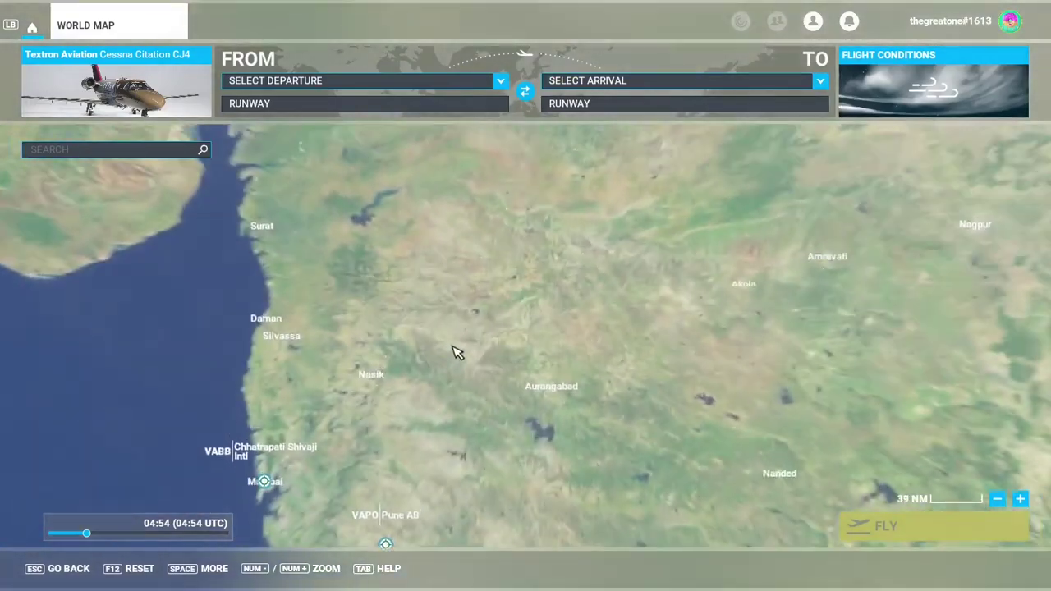
left_click_drag(458, 353, 556, 176)
scroll(298, 338, "up", 2)
left_click_drag(298, 339, 579, 352)
scroll(457, 304, "up", 2)
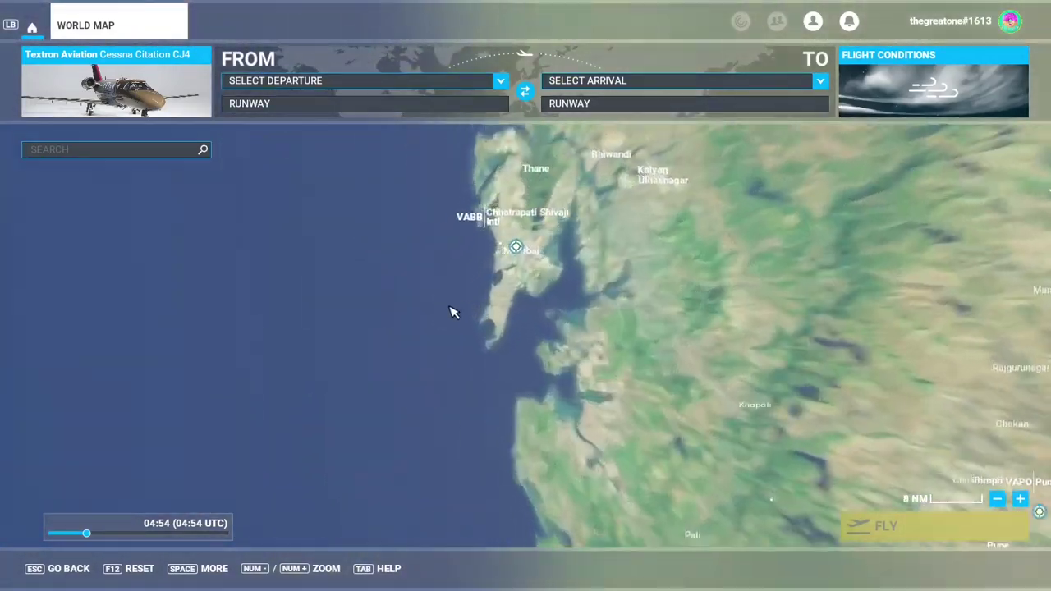
scroll(545, 317, "up", 1)
scroll(466, 381, "up", 2)
scroll(466, 380, "up", 2)
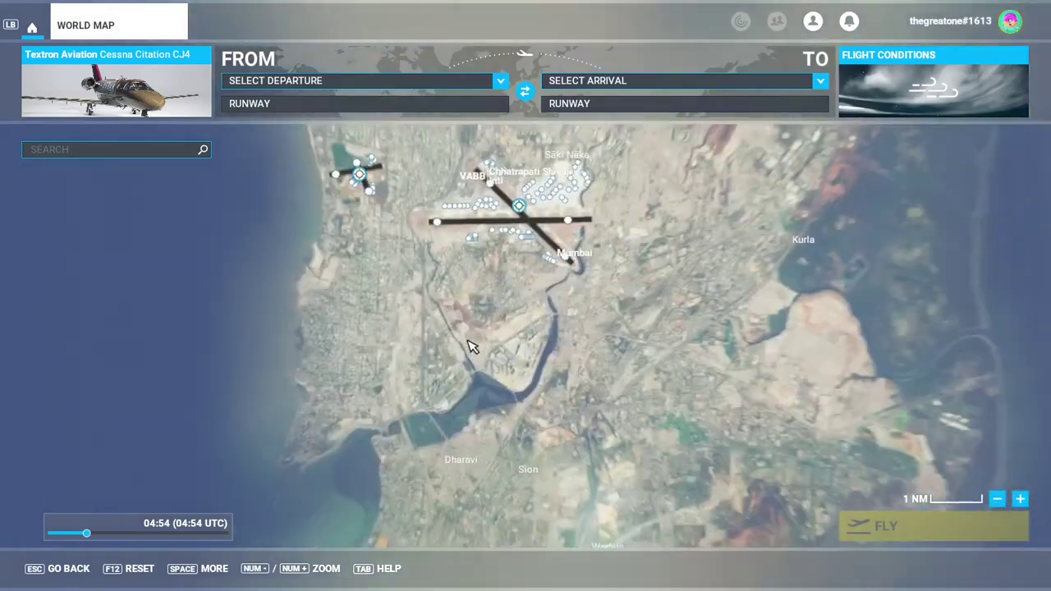
left_click_drag(472, 346, 493, 382)
scroll(462, 328, "up", 2)
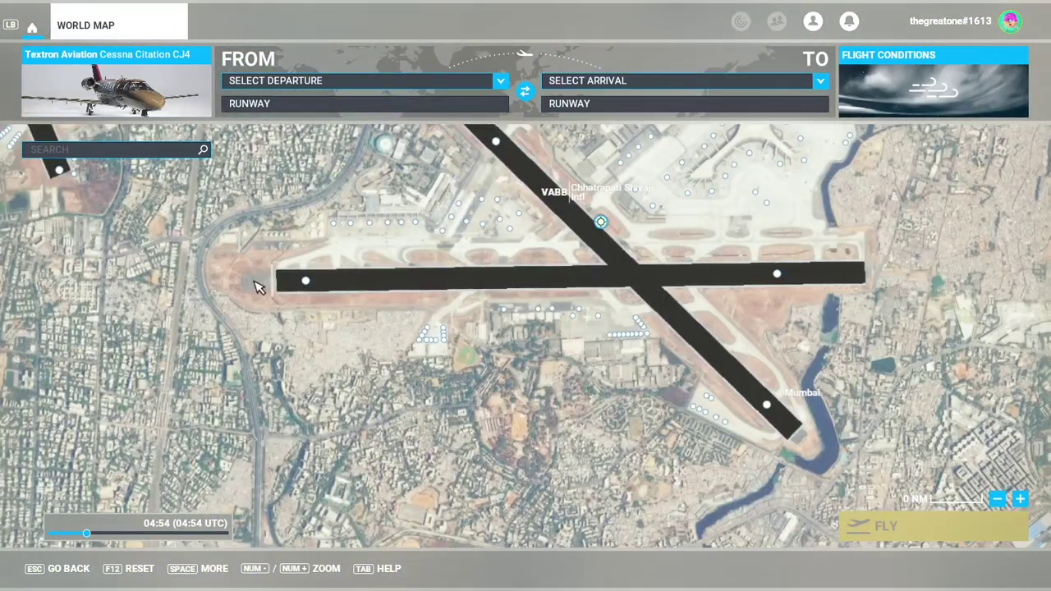
left_click(304, 282)
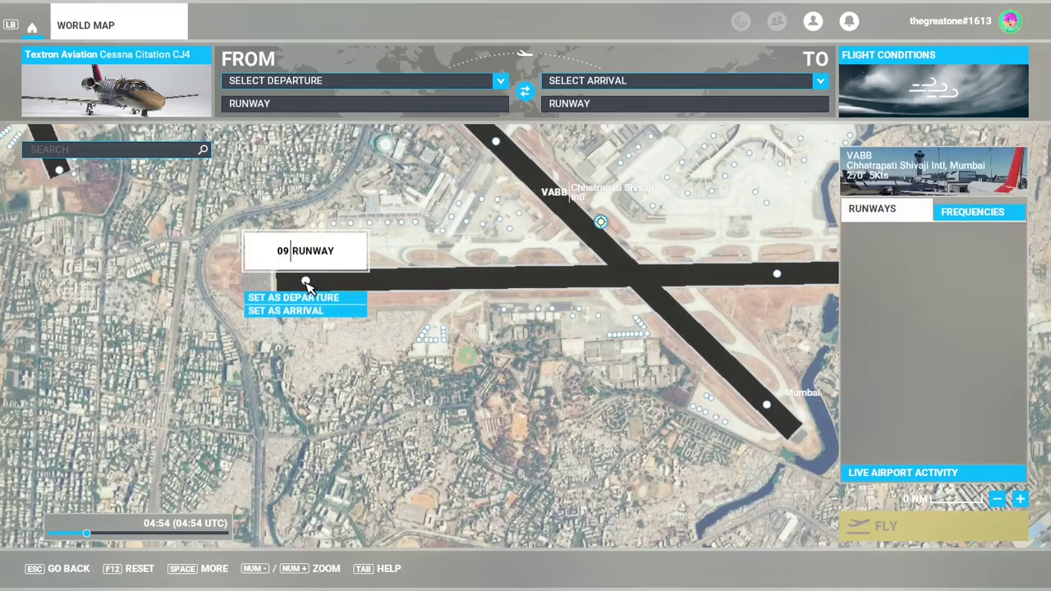
Set VABB runway 09 as the arrival and zoom in on the 11 NM route.
left_click(317, 306)
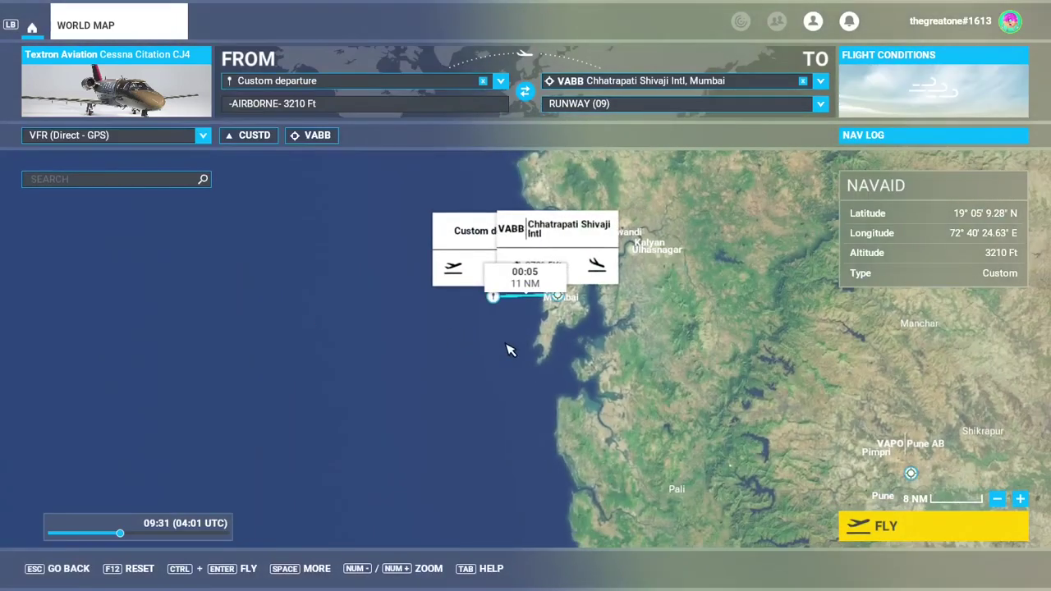
scroll(583, 341, "up", 5)
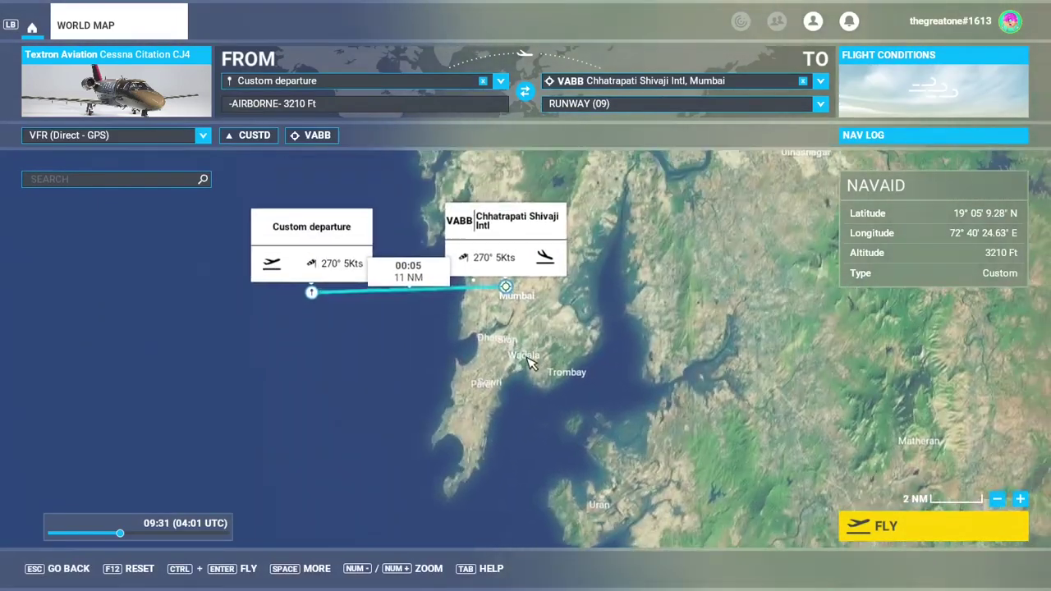
scroll(486, 337, "up", 2)
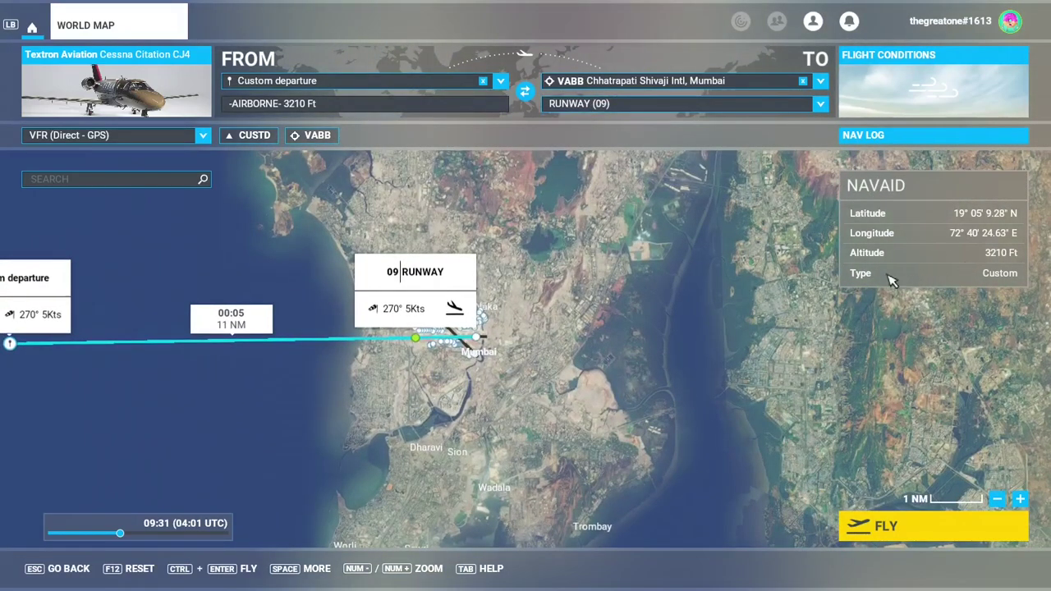
left_click(954, 64)
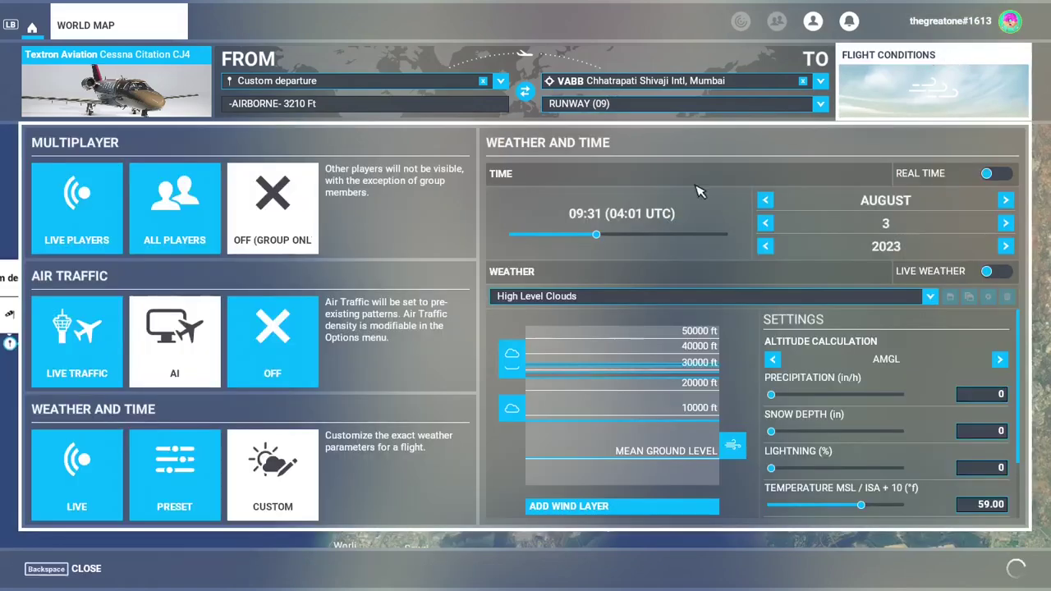
Move the time-of-day slider from 09:31 to 06:20 and return to the map.
left_click(589, 236)
left_click_drag(592, 238, 573, 238)
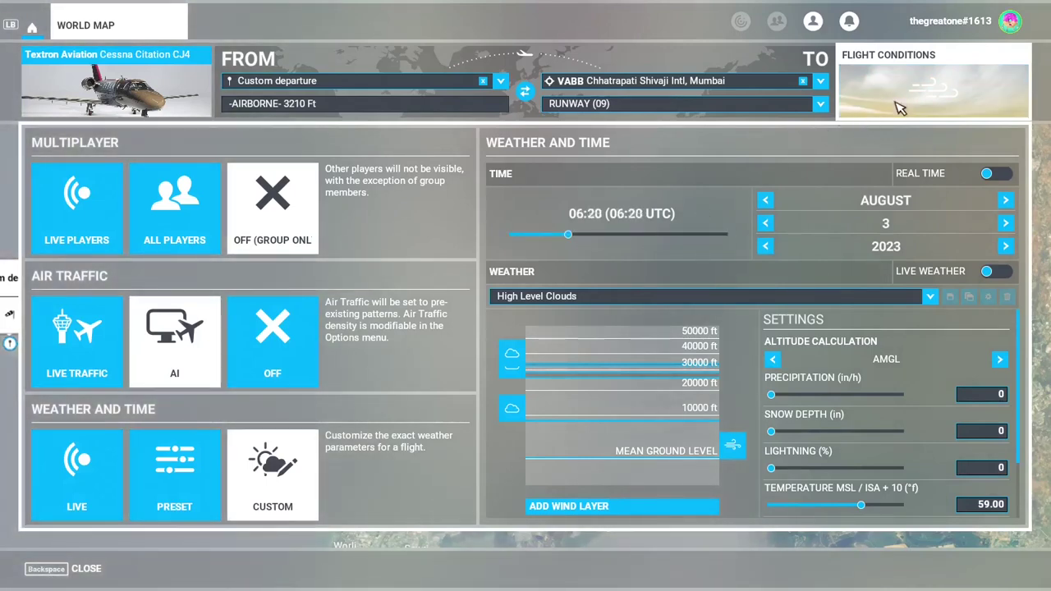
left_click(939, 86)
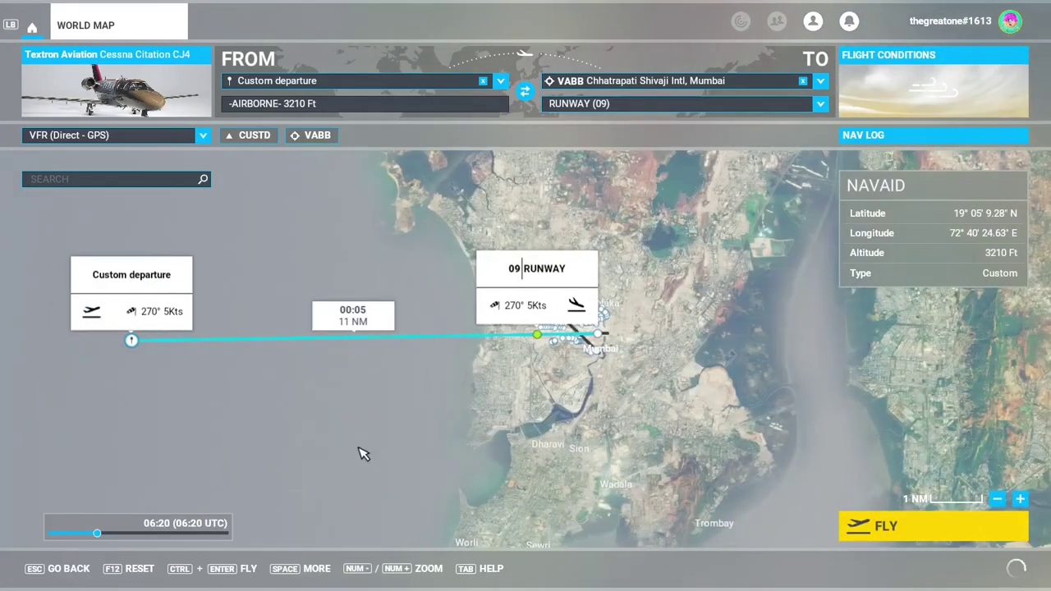
Nudge the map, then launch the VABB approach flight into the cockpit with FLY.
left_click_drag(363, 454, 442, 425)
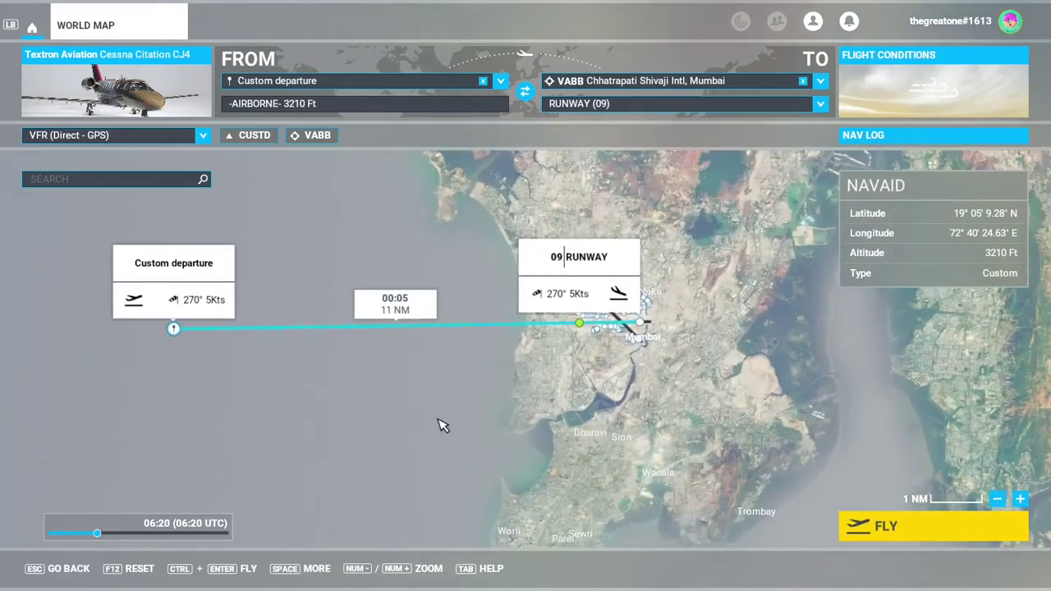
left_click(914, 100)
left_click(932, 96)
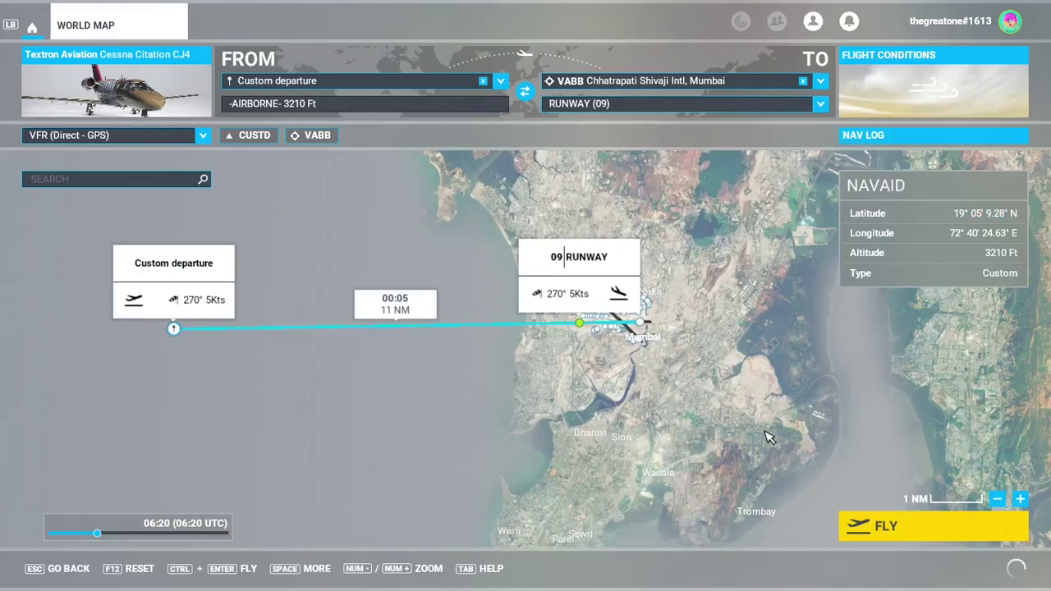
left_click(893, 534)
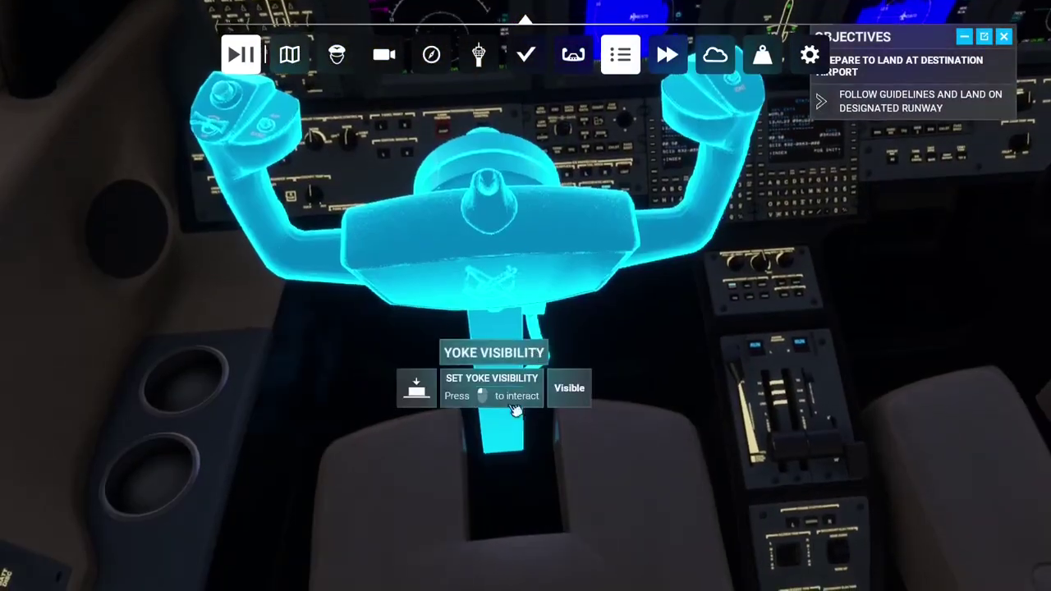
Hide the CJ4 pilot's yoke and show the CDU TUNE page (COM1 120.500, NAV1 116.60).
left_click(514, 410)
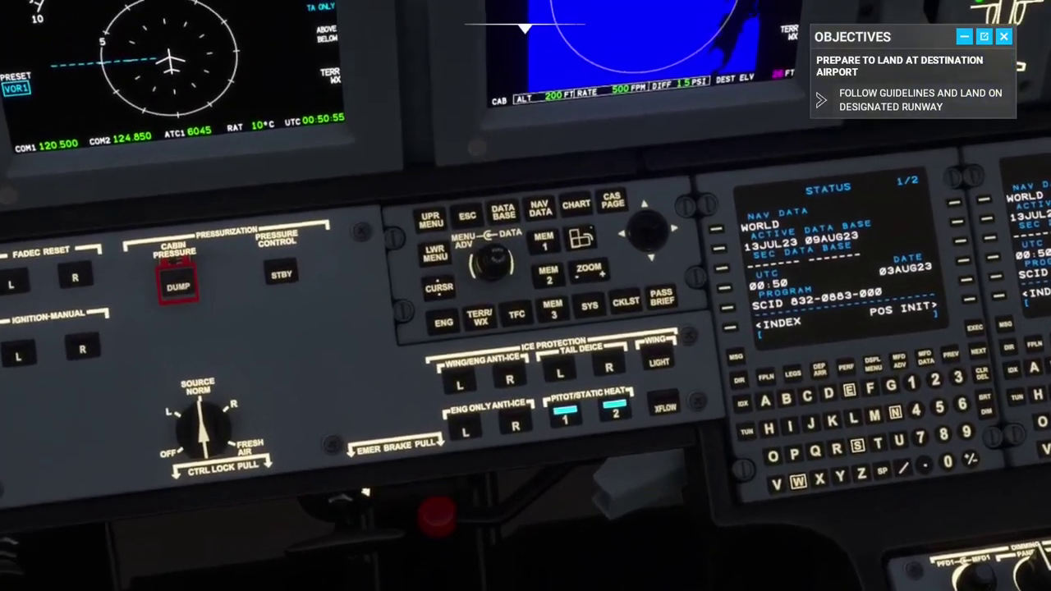
left_click(746, 454)
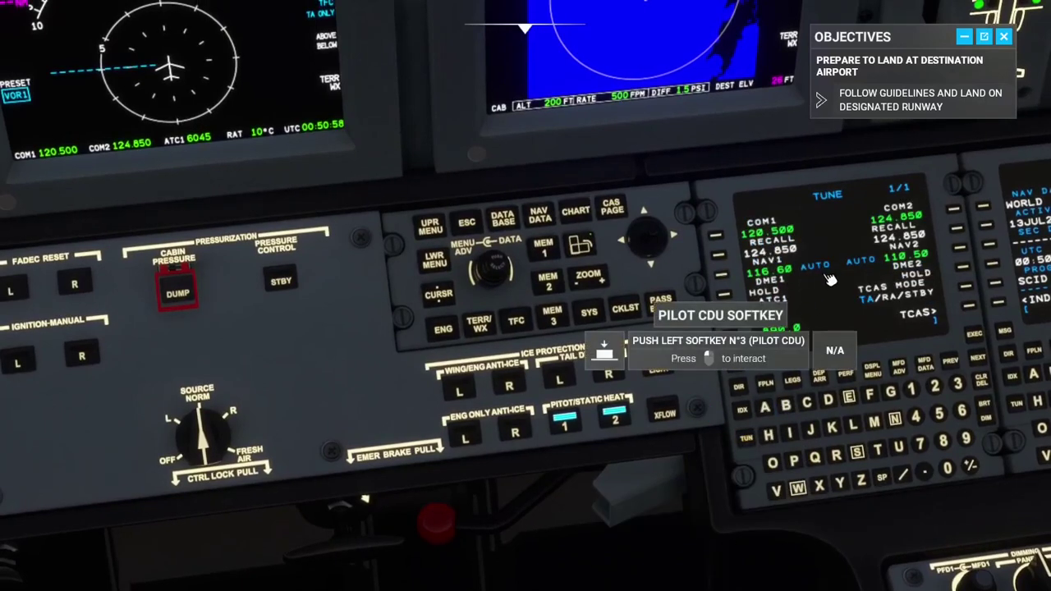
key("super")
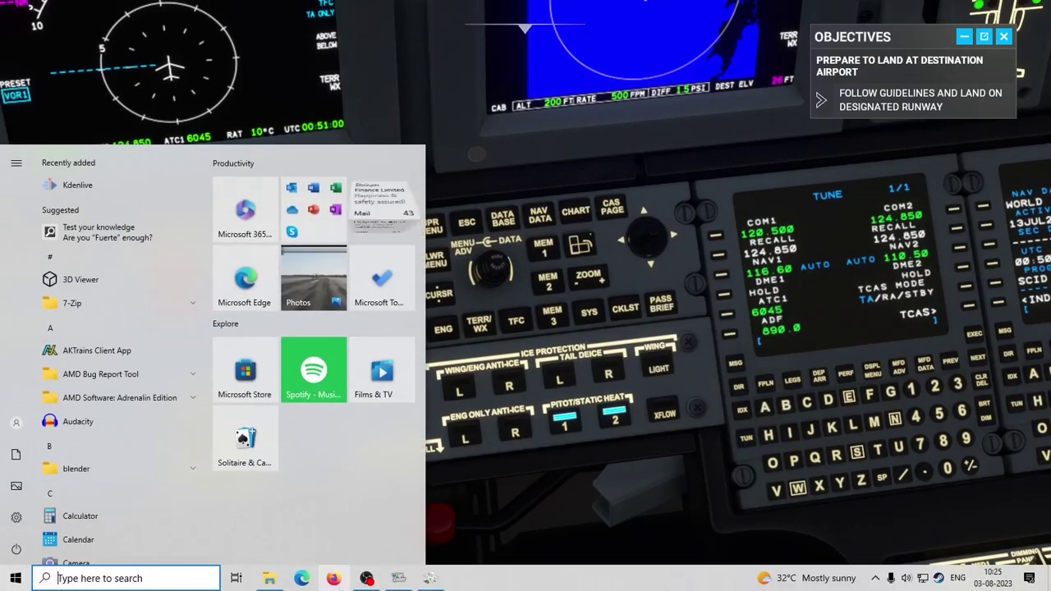
key("Escape")
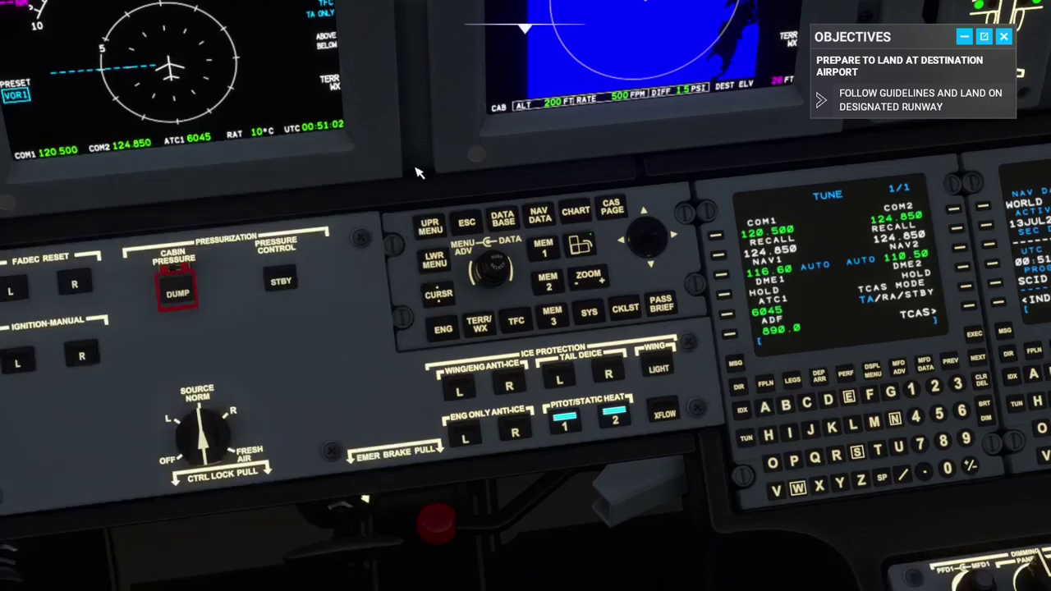